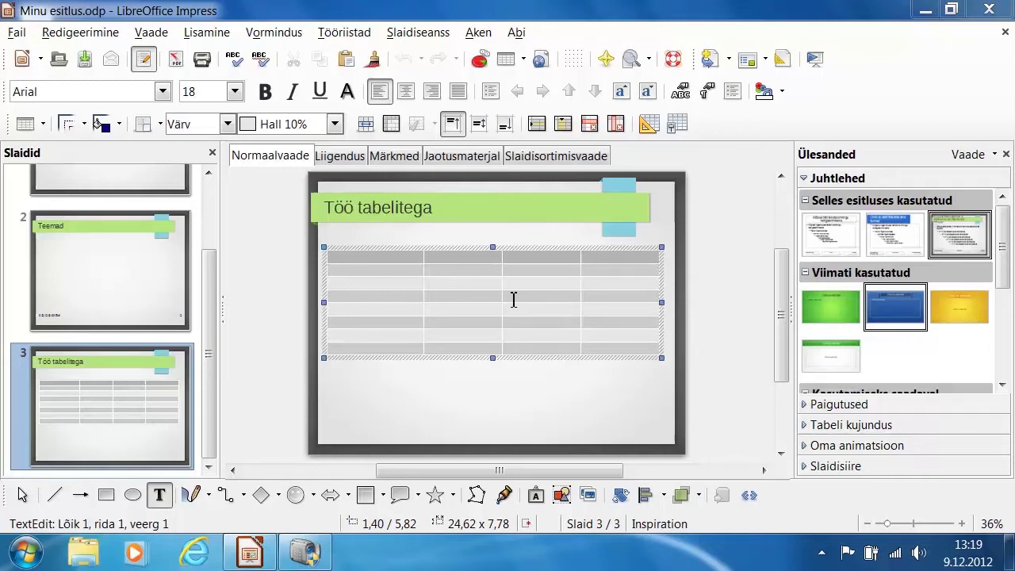
Place the cursor in the third row of the table's second column and check whether the Tabel toolbar is enabled.
left_click(468, 299)
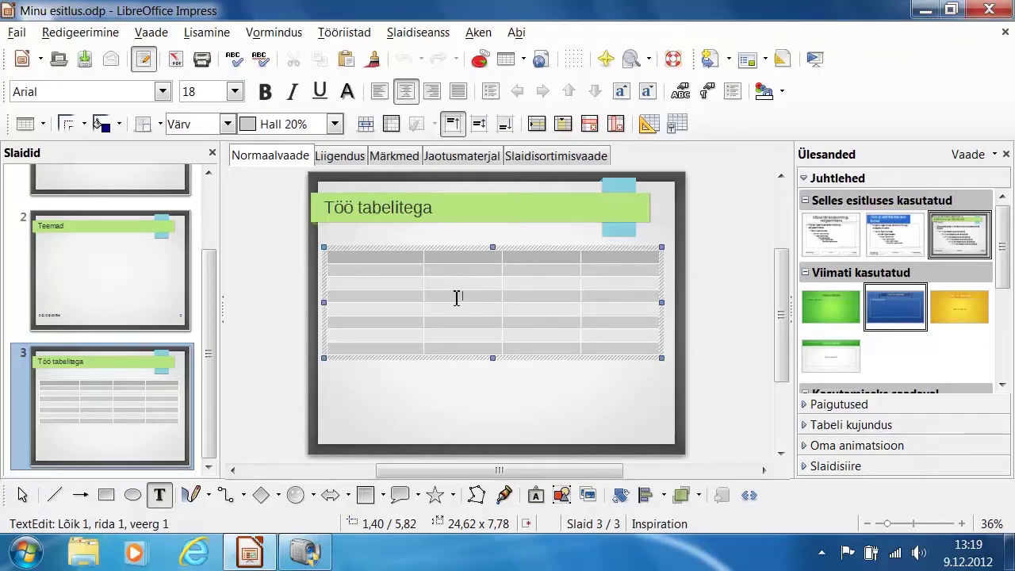
left_click(463, 288)
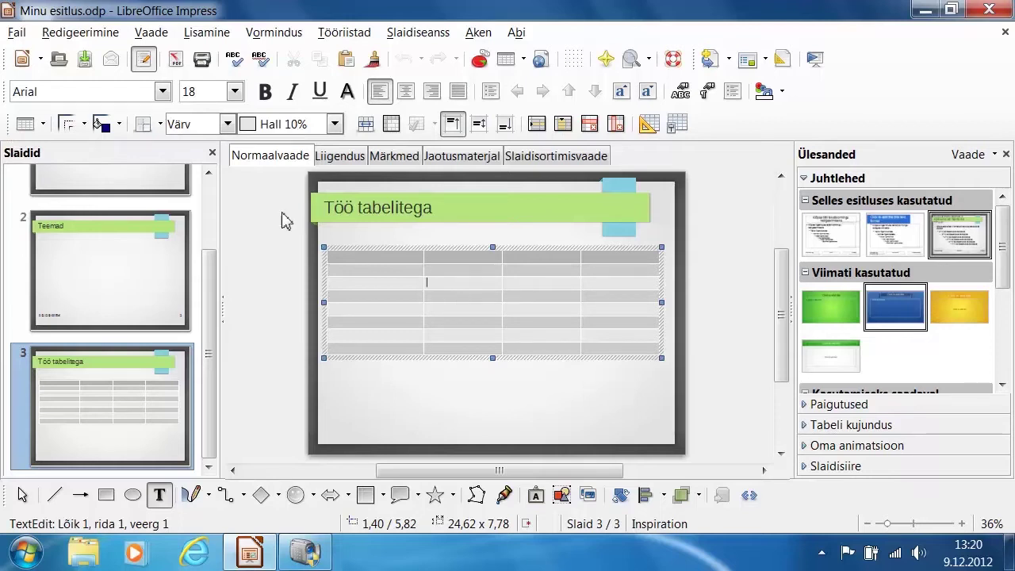
left_click(150, 33)
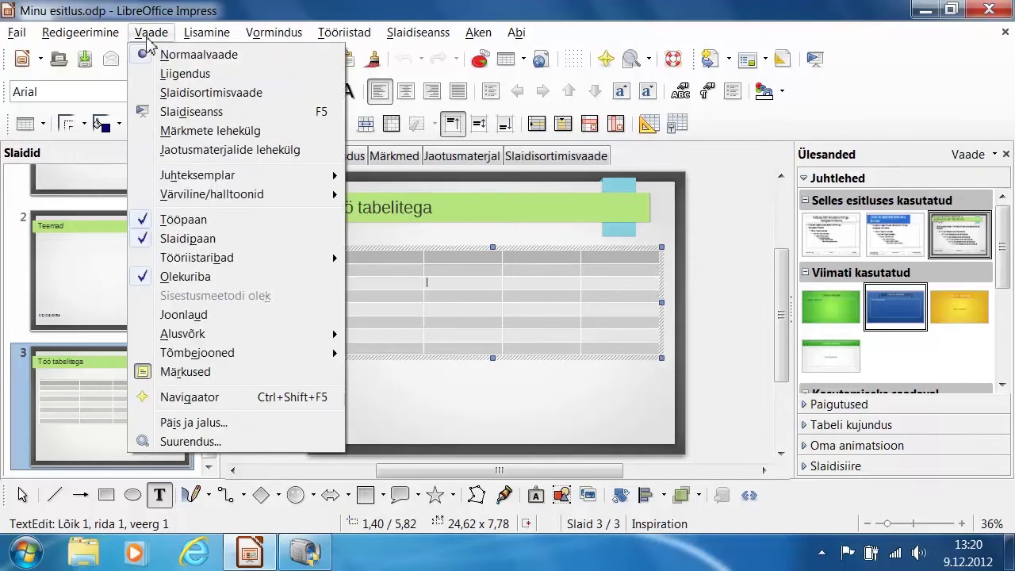
mouse_move(195, 175)
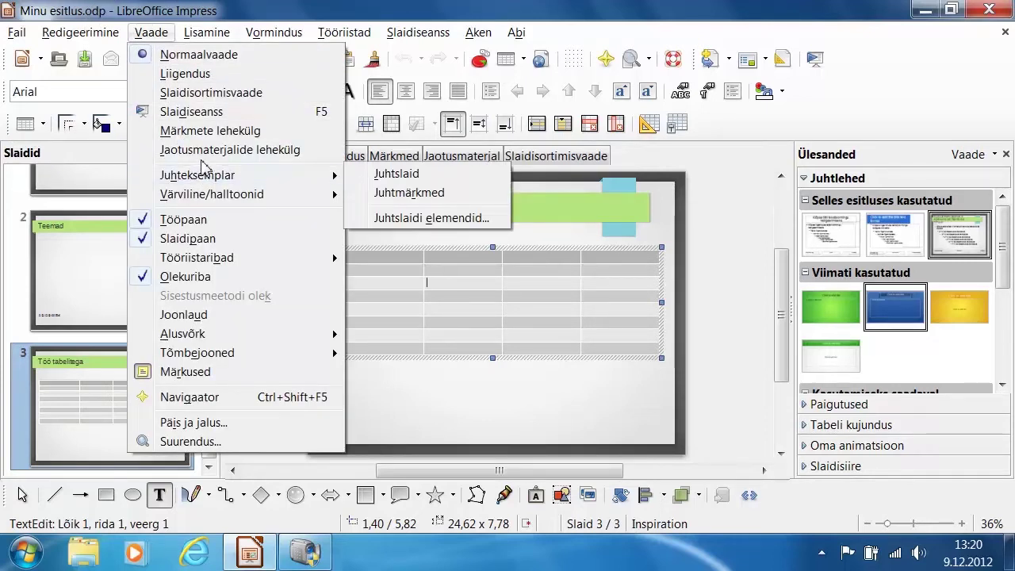
mouse_move(235, 259)
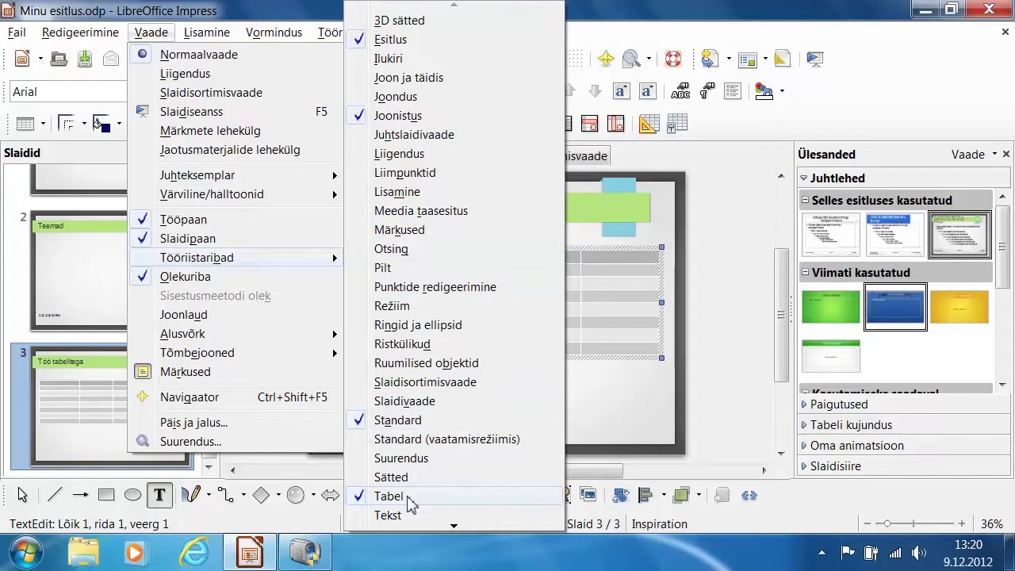
left_click(721, 283)
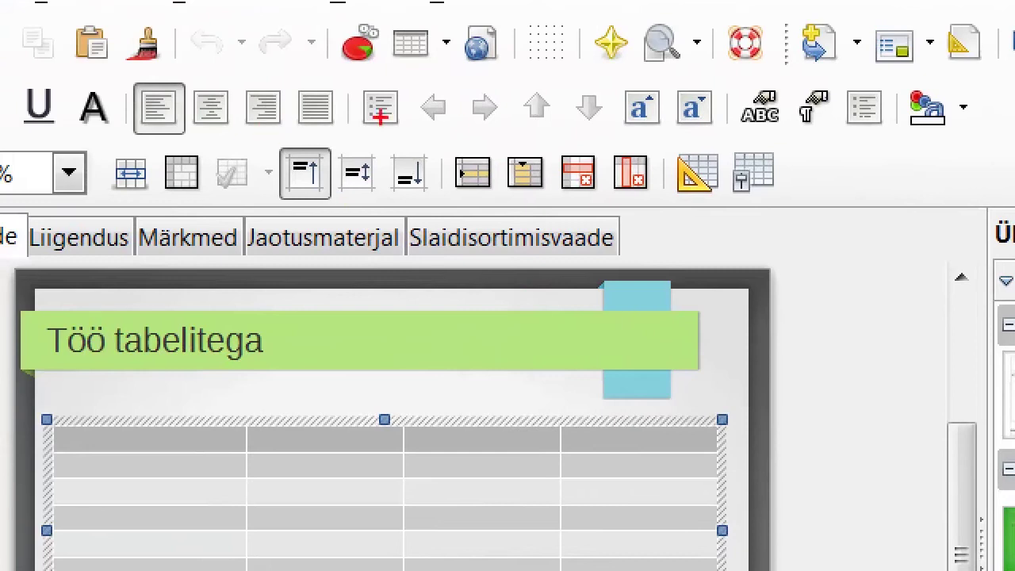
left_click_drag(442, 133, 651, 216)
left_click_drag(482, 199, 488, 231)
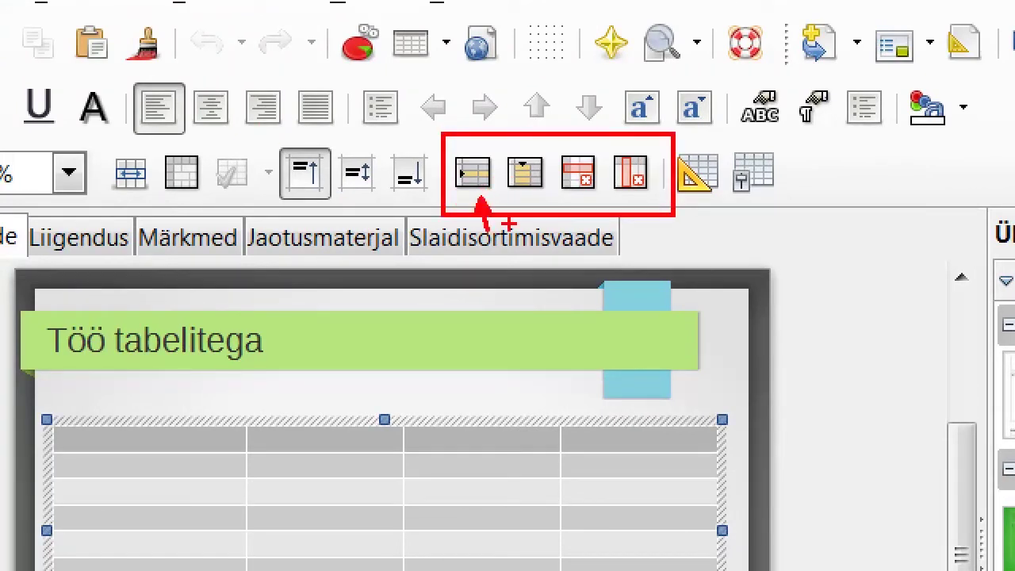
left_click_drag(534, 201, 541, 231)
left_click_drag(578, 199, 586, 233)
left_click_drag(642, 205, 644, 268)
key("Escape")
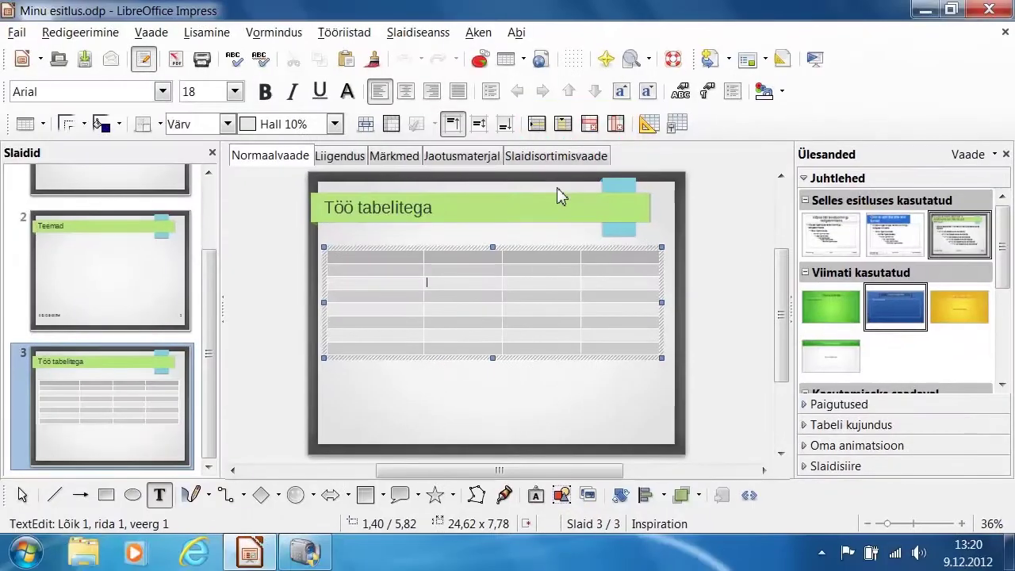
Insert one row below the table's third row and one column after the second column.
left_click(534, 127)
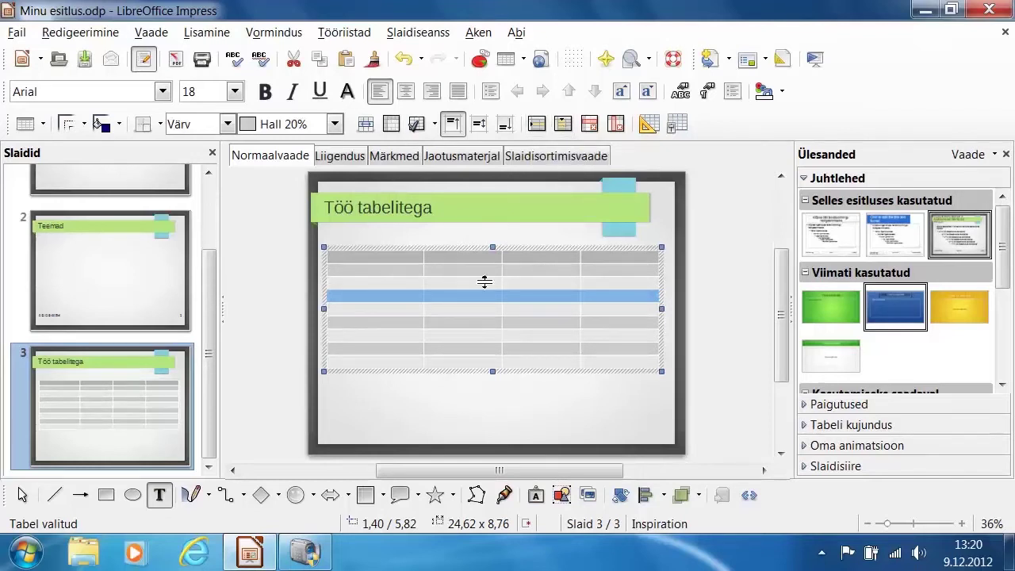
left_click(484, 284)
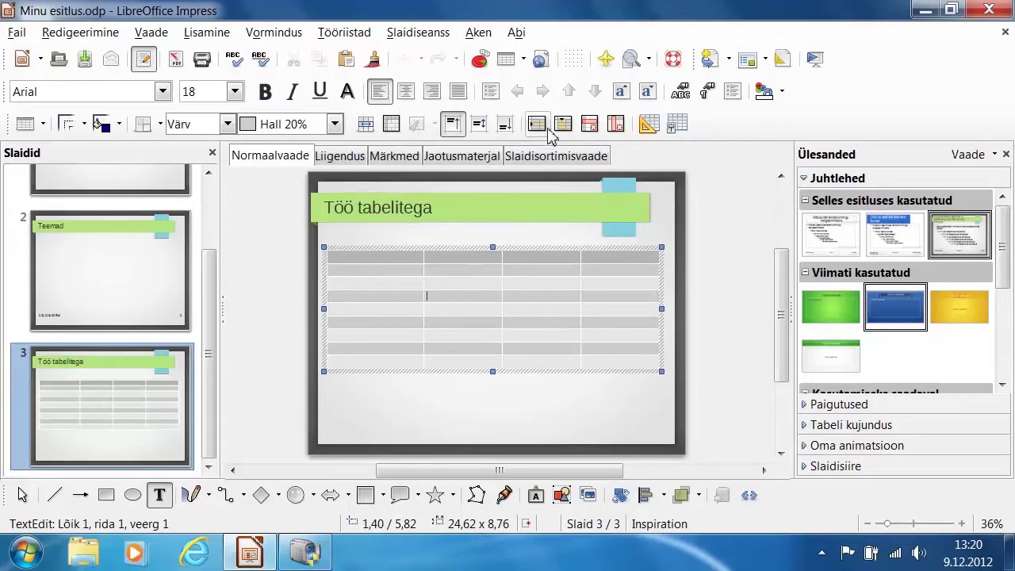
left_click(562, 127)
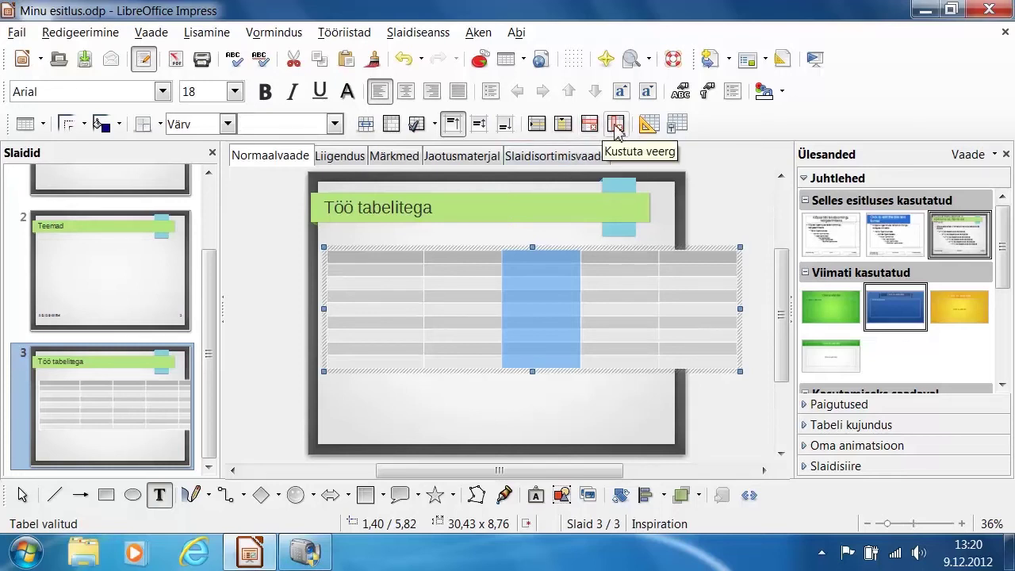
Delete the newly inserted third column and the newly inserted fourth row from the table.
left_click(525, 285)
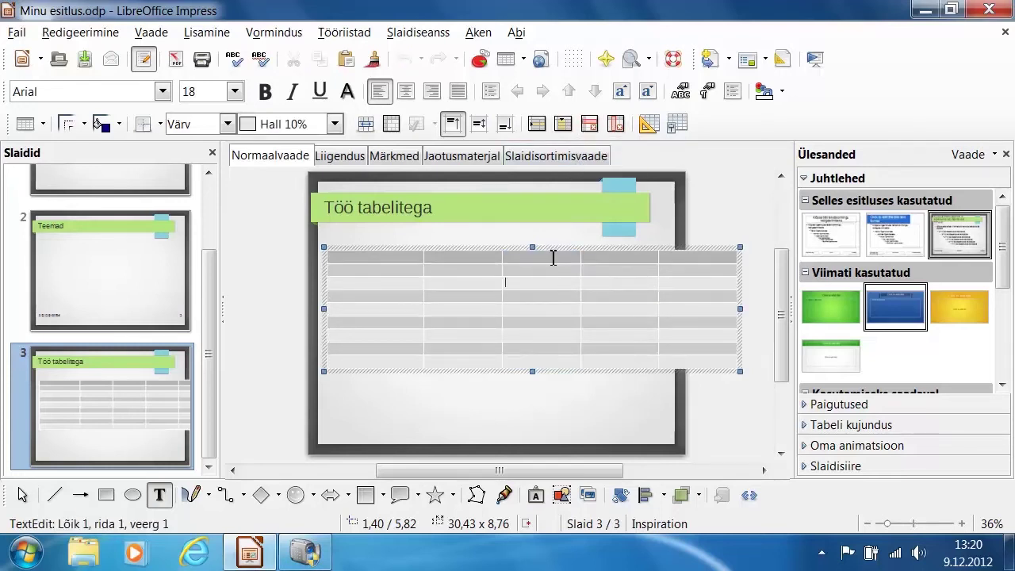
left_click_drag(551, 258, 550, 390)
left_click(547, 313)
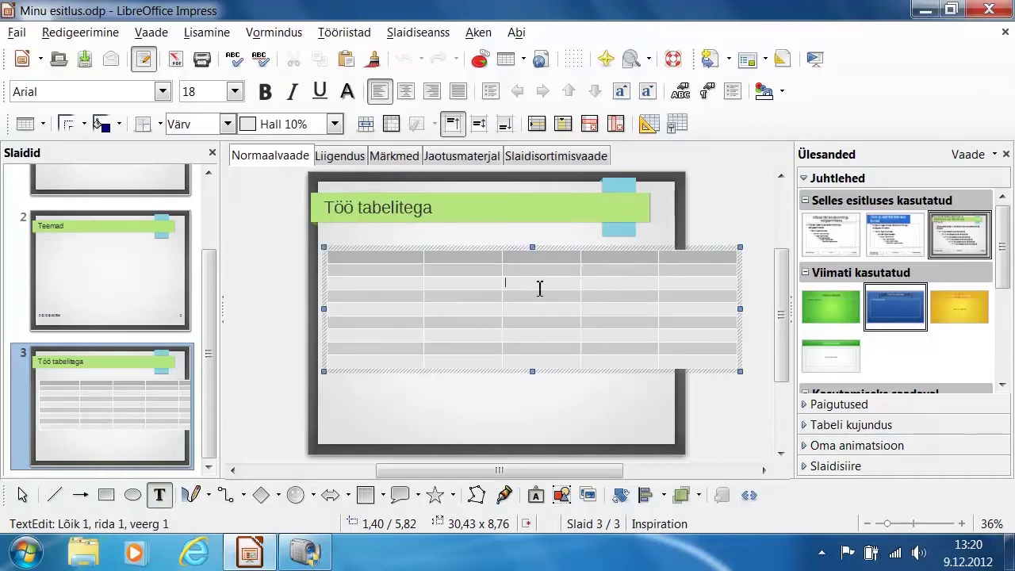
left_click(617, 127)
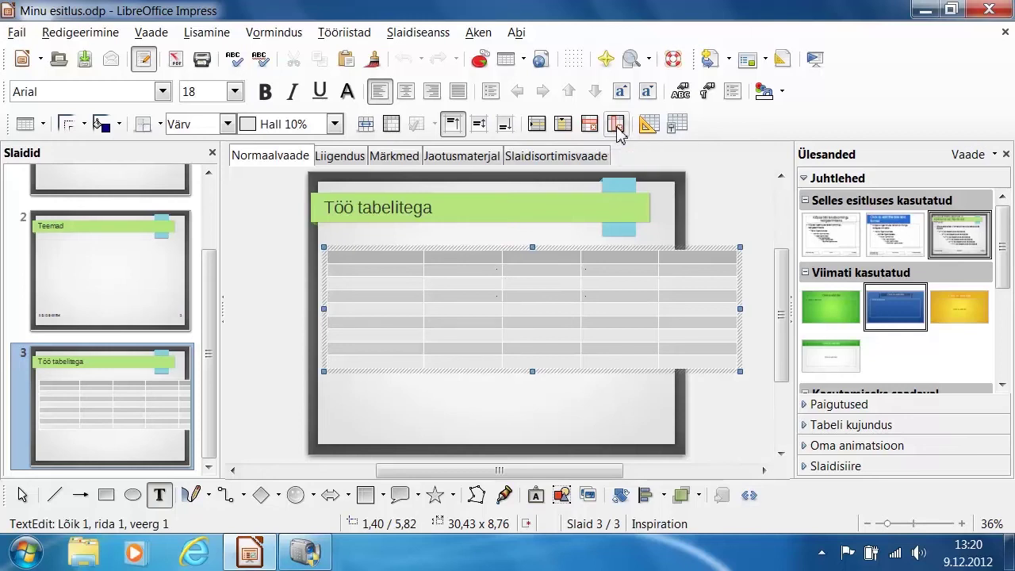
left_click(473, 299)
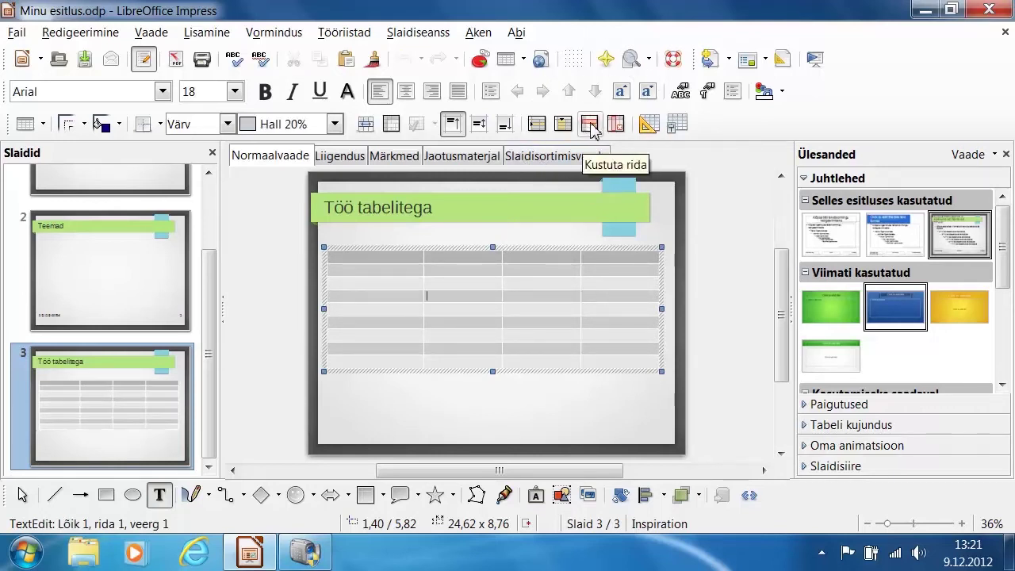
left_click(589, 124)
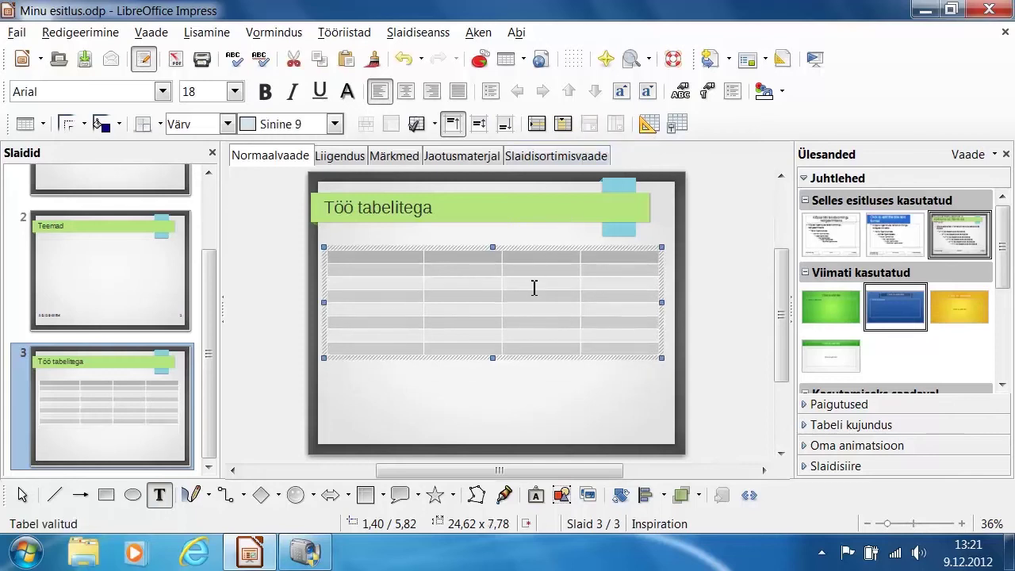
Insert 3 rows before the table's third row, using the Enne placement.
right_click(465, 285)
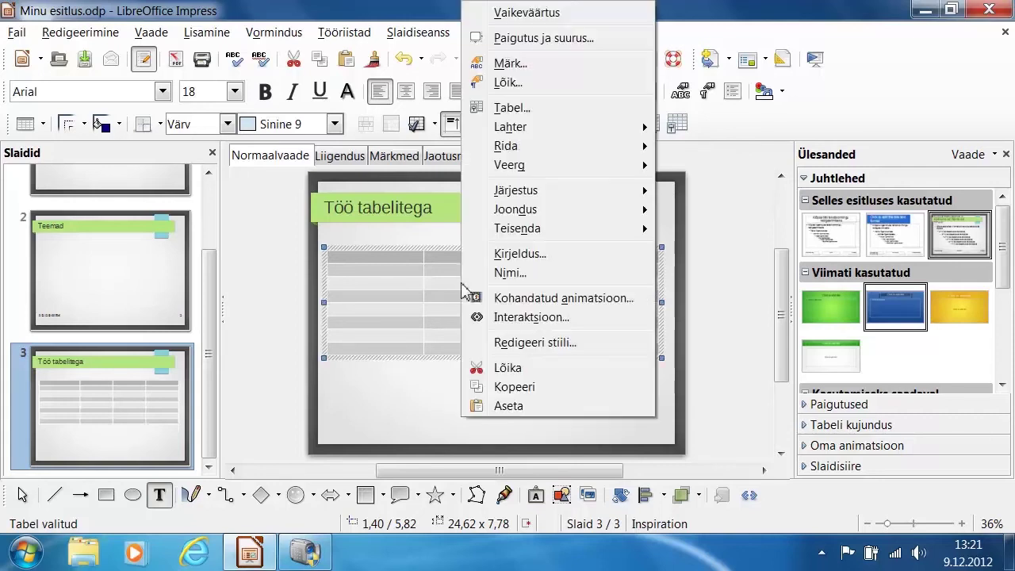
left_click(454, 292)
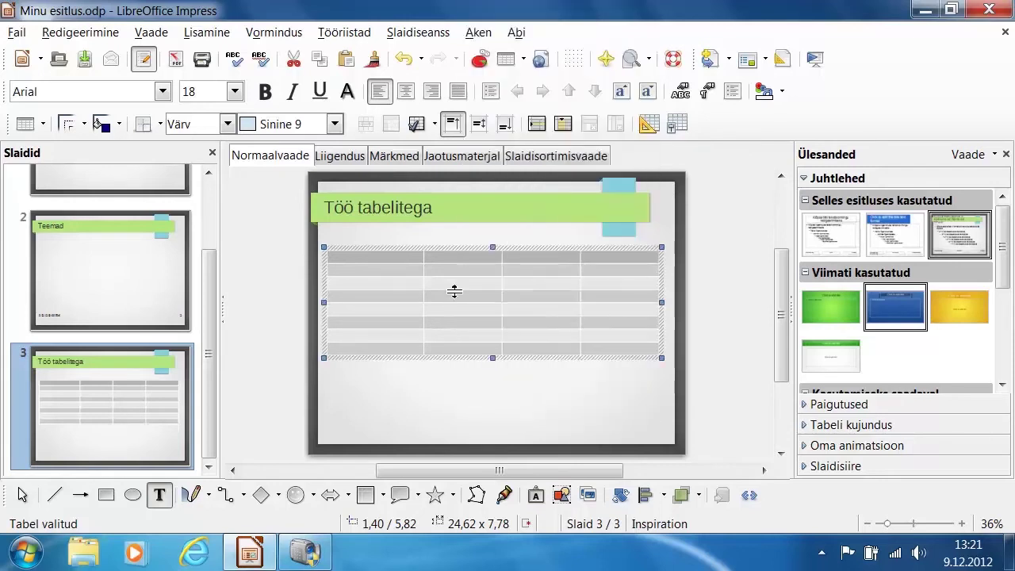
left_click(455, 283)
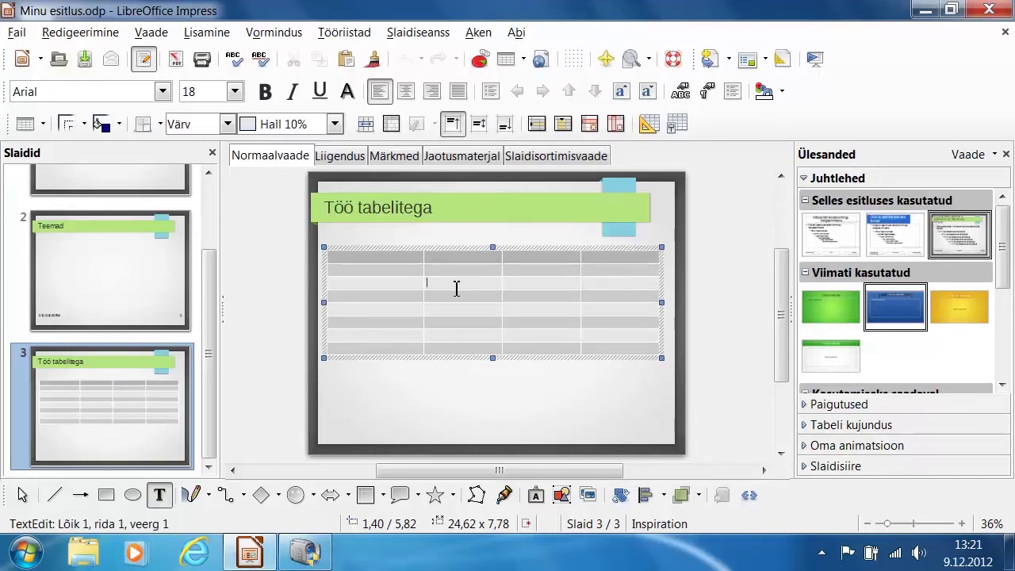
right_click(458, 287)
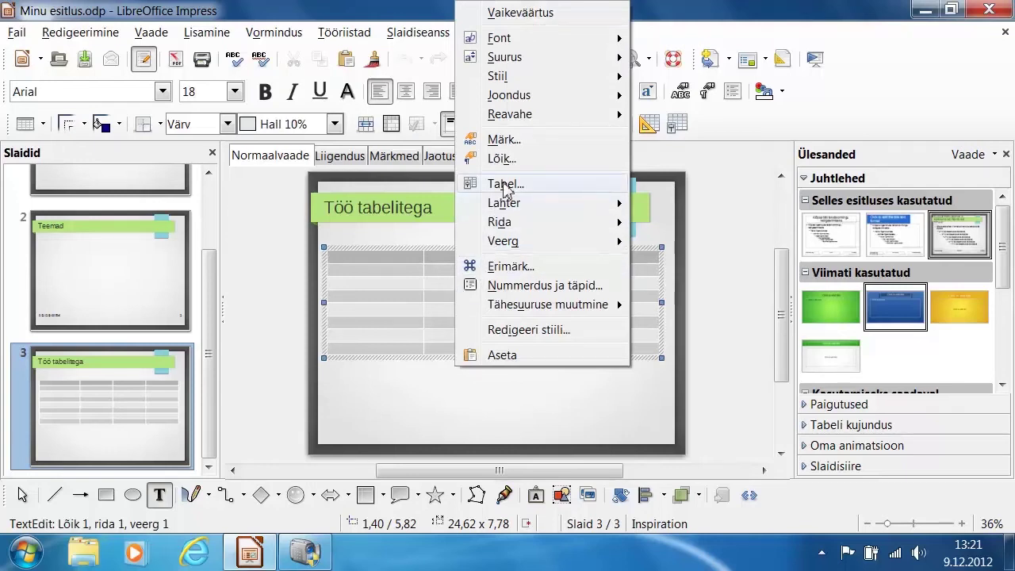
mouse_move(555, 227)
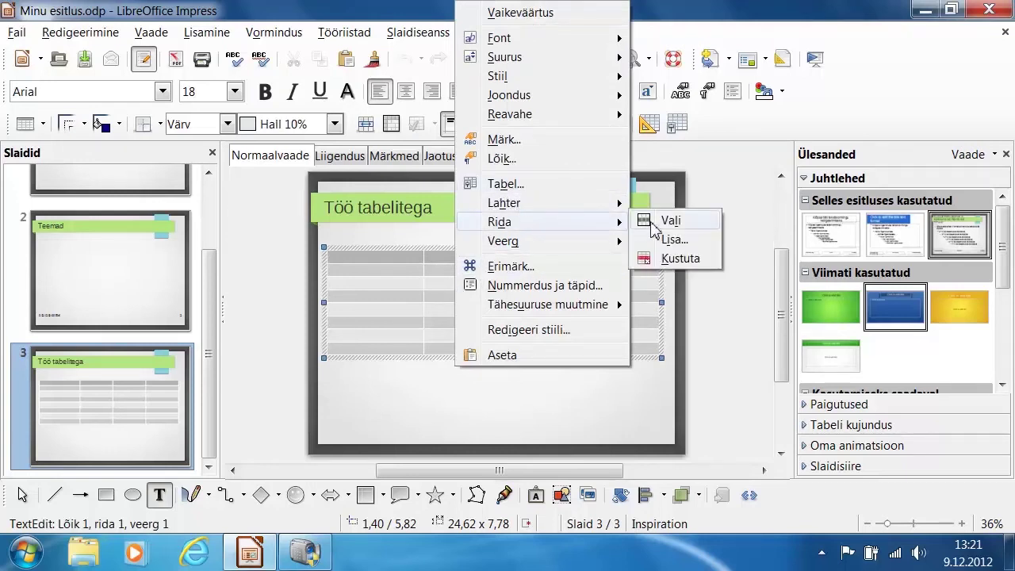
left_click(675, 239)
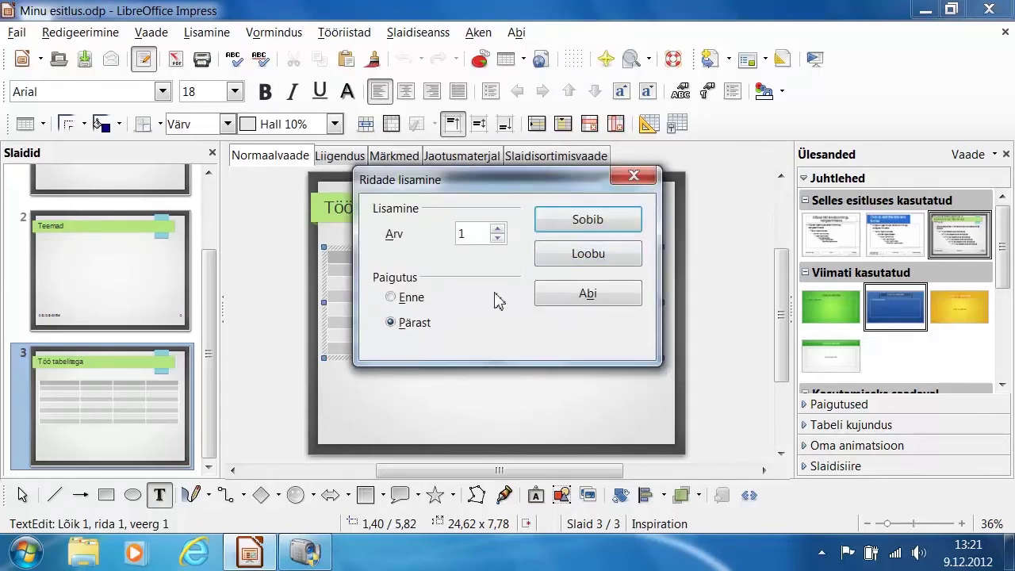
left_click(497, 231)
left_click(498, 230)
left_click_drag(480, 179, 658, 165)
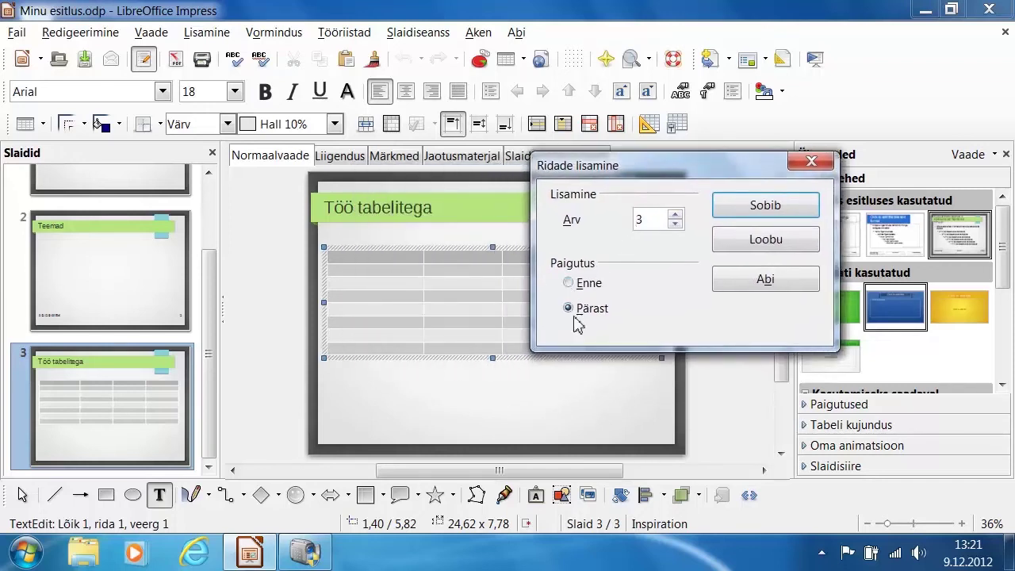
left_click(571, 283)
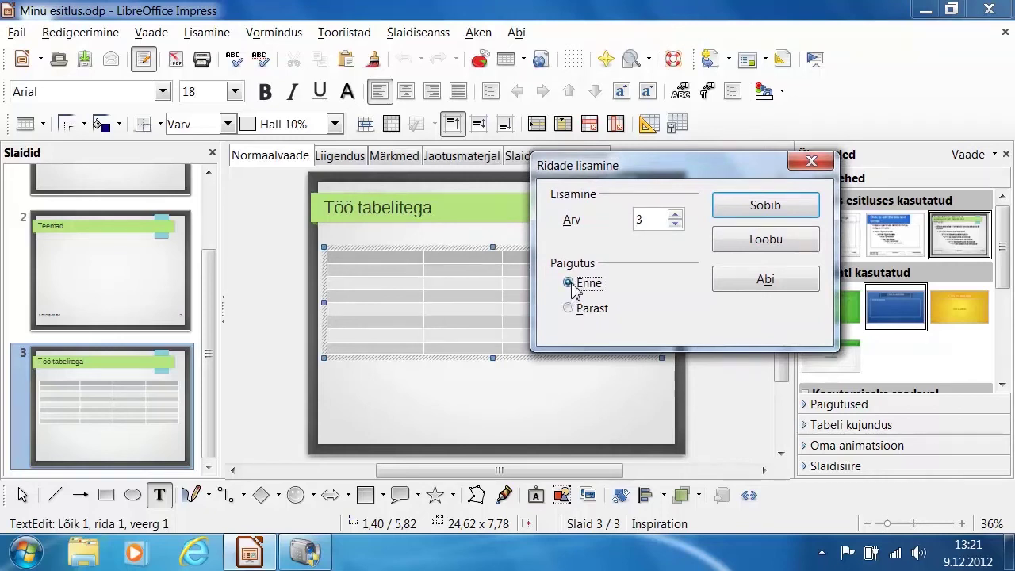
left_click(765, 206)
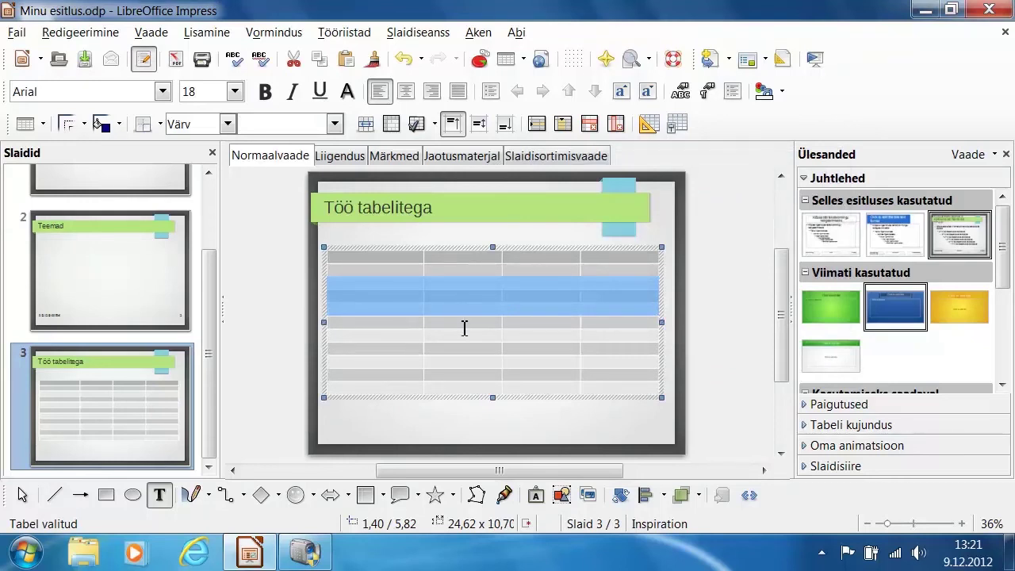
Insert 2 columns after the table's second column, using the Pärast placement.
left_click(467, 328)
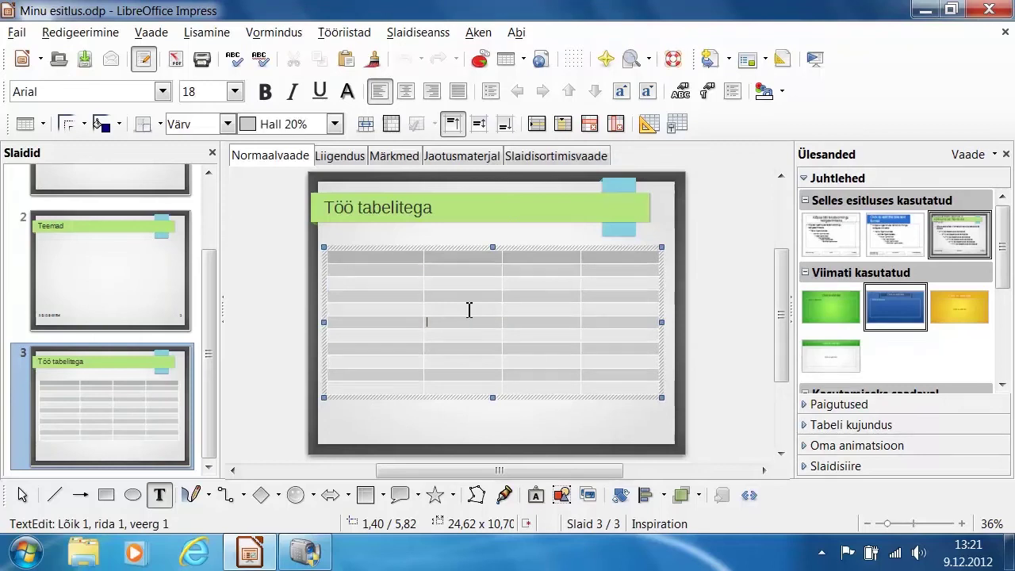
right_click(463, 331)
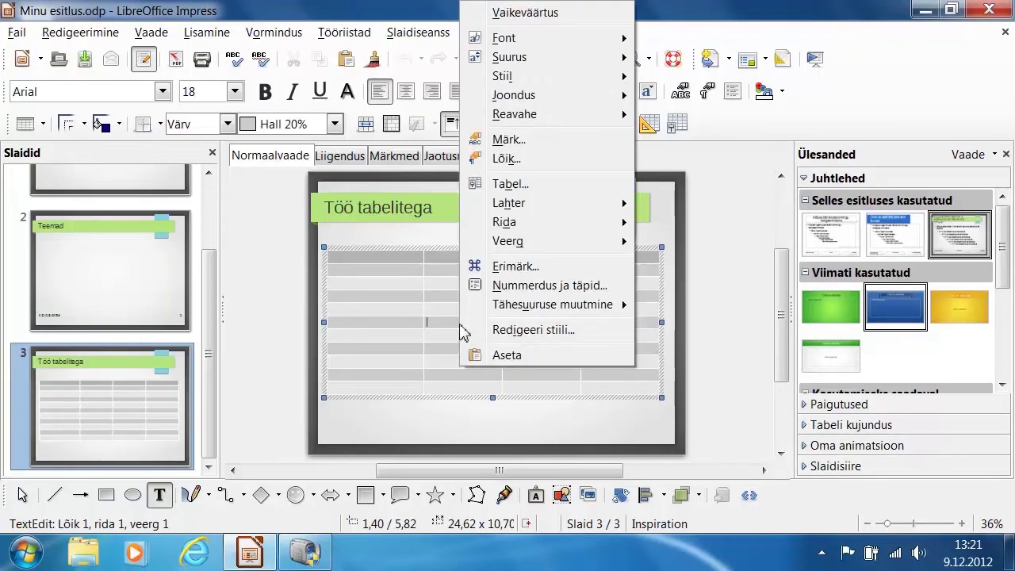
mouse_move(579, 245)
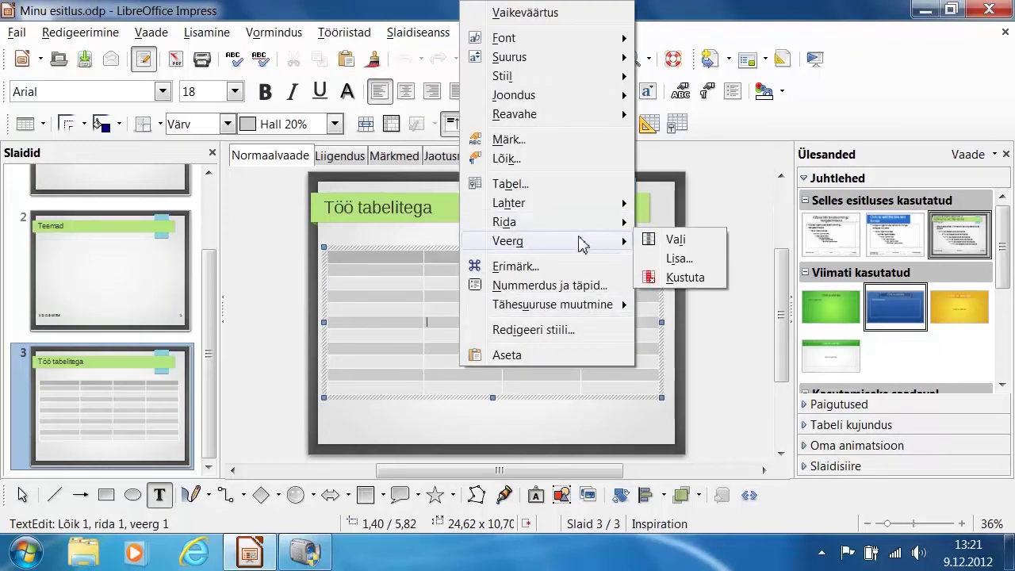
left_click(690, 260)
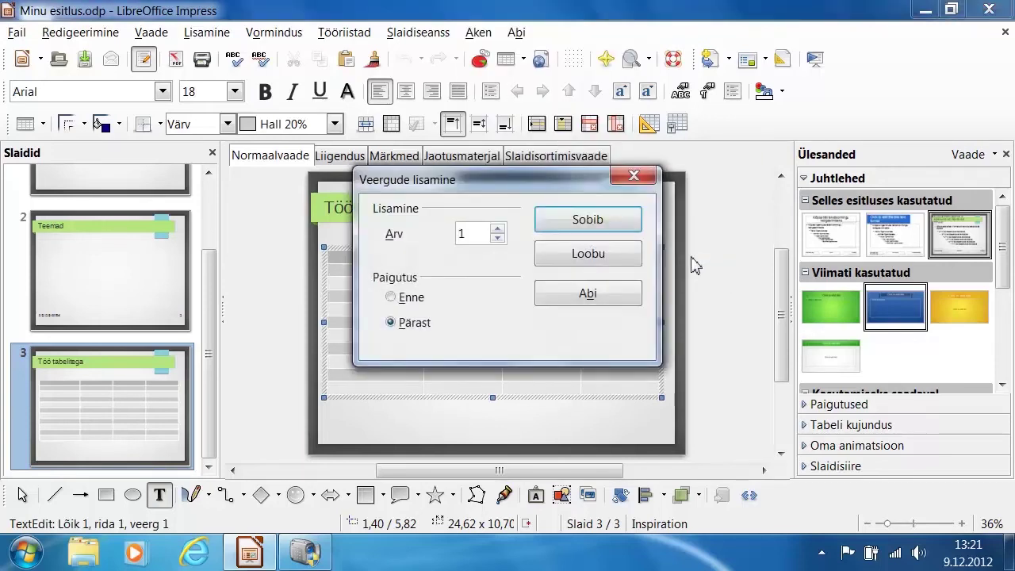
left_click(498, 229)
left_click(394, 298)
left_click(393, 325)
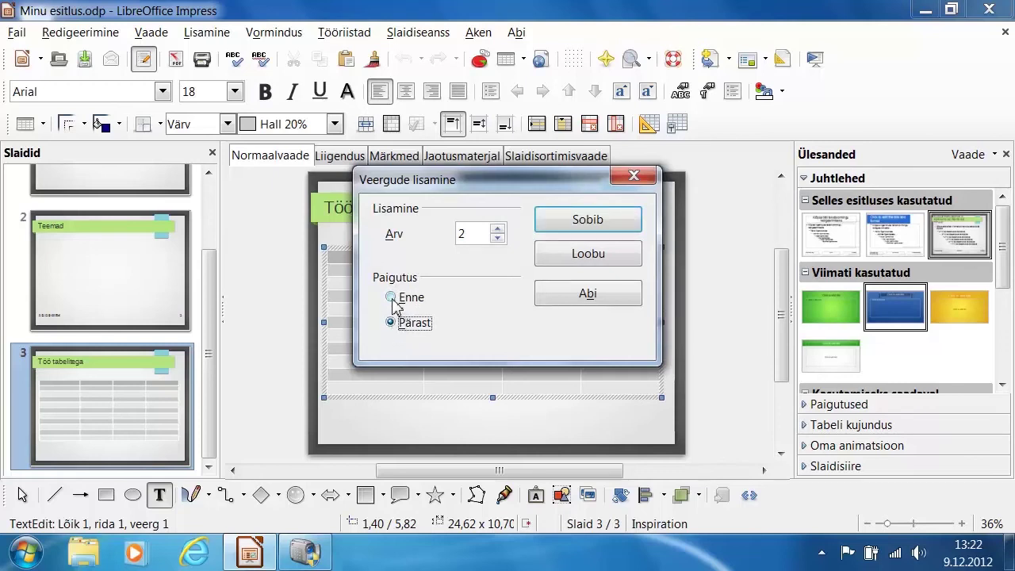
left_click(579, 226)
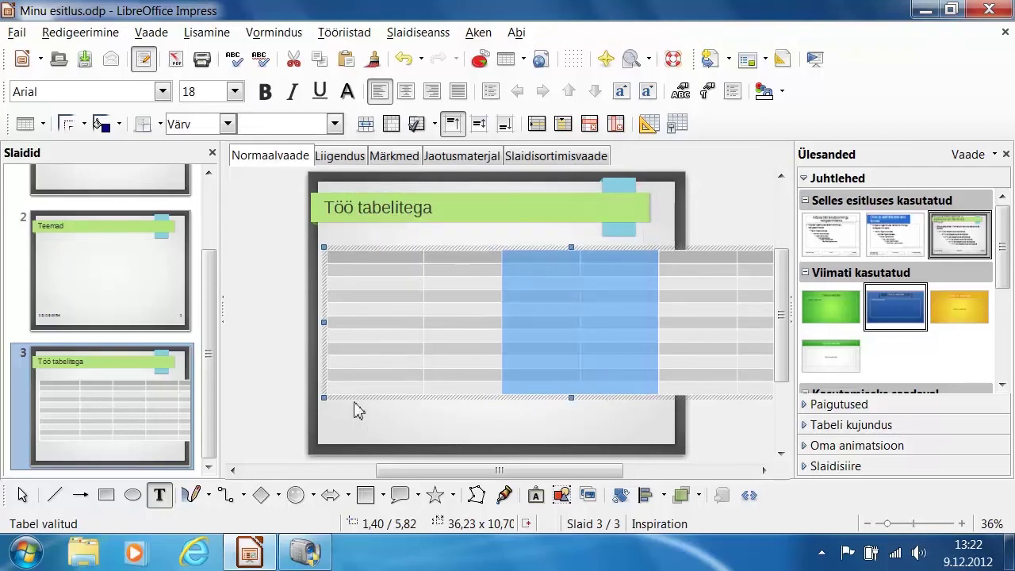
Delete the table's second and third columns by selecting their cells in the second row.
left_click(530, 281)
left_click_drag(451, 262, 538, 387)
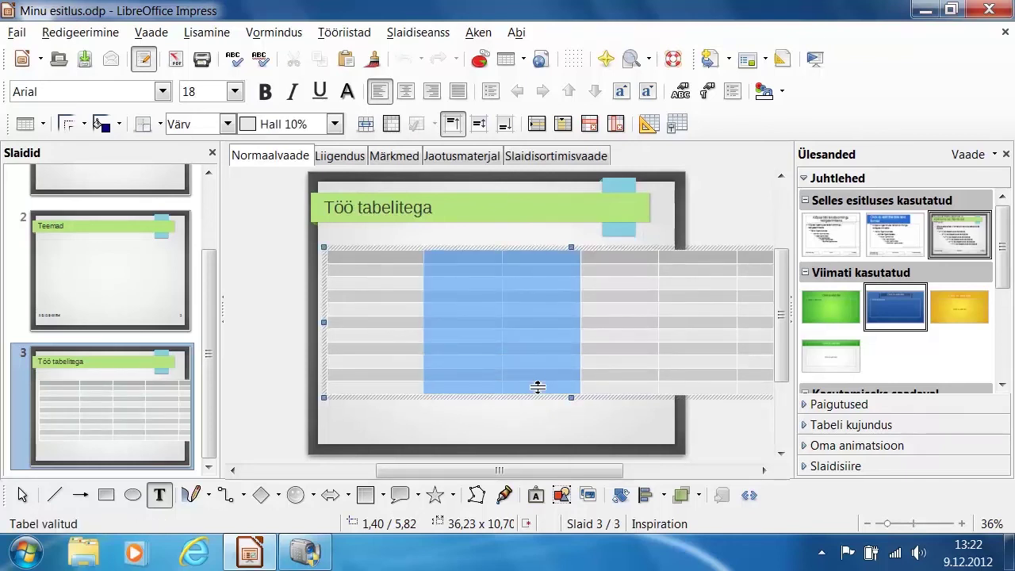
left_click(537, 334)
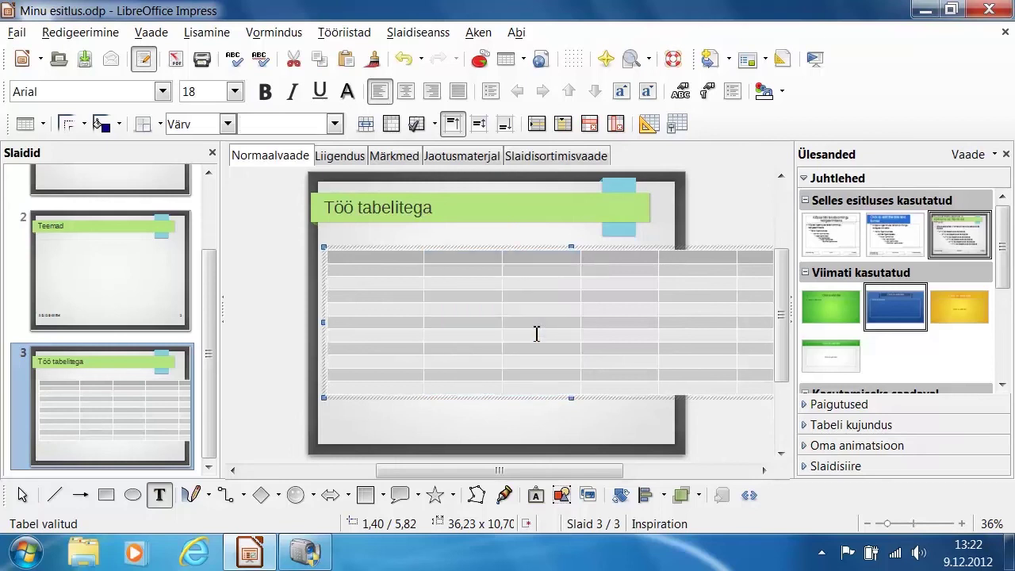
left_click(467, 272)
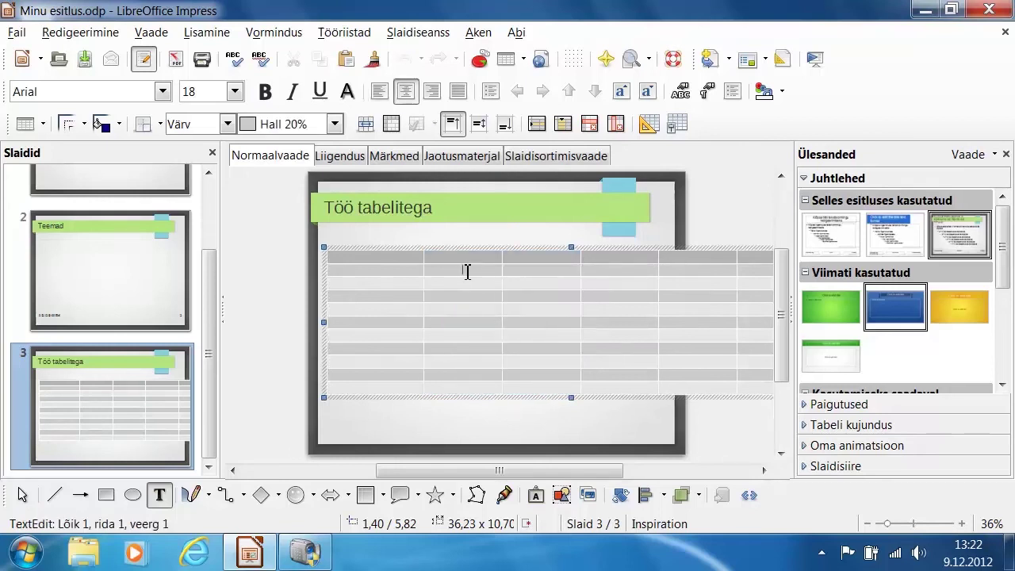
left_click_drag(467, 271, 551, 274)
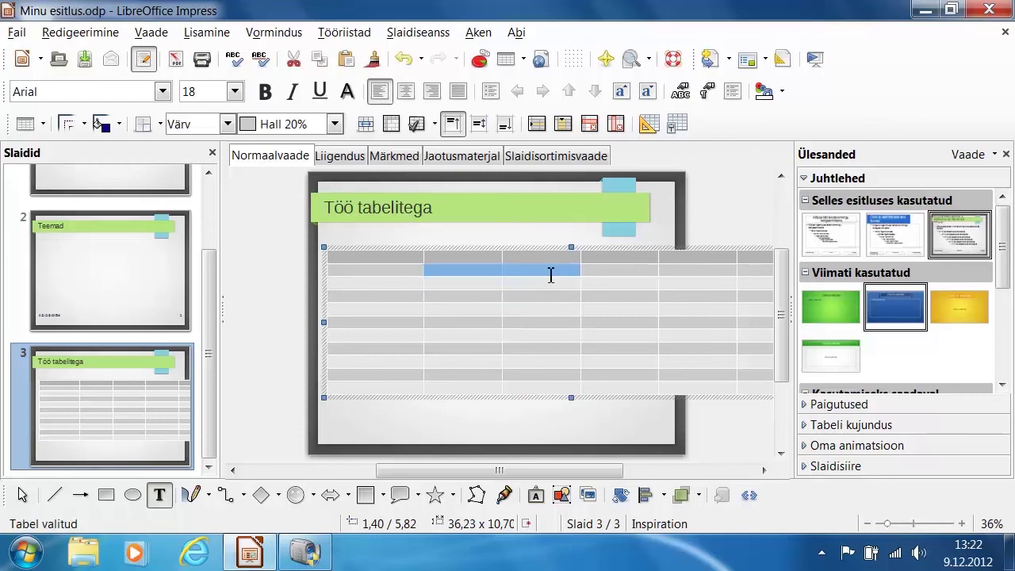
right_click(542, 277)
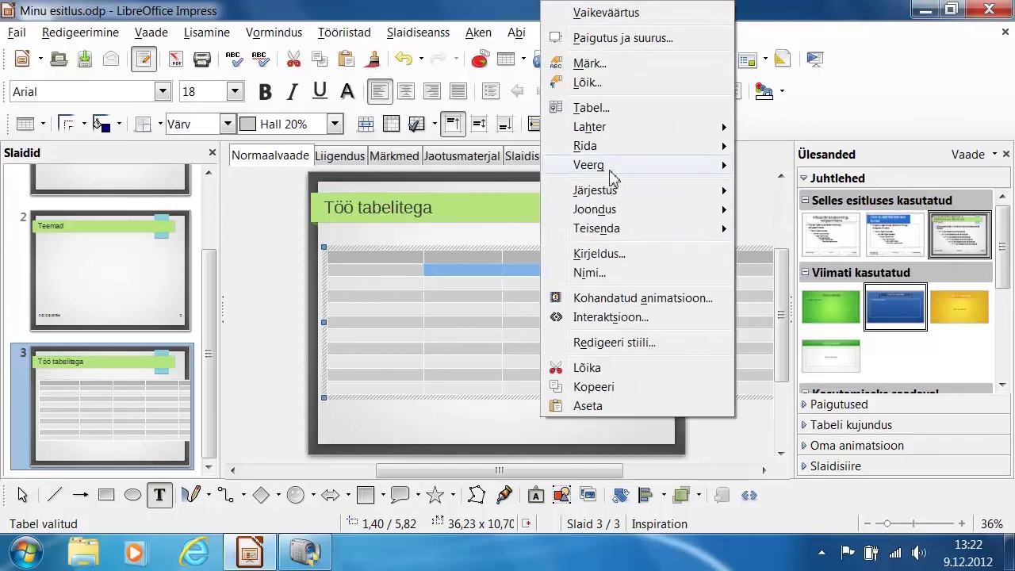
mouse_move(627, 171)
left_click(788, 230)
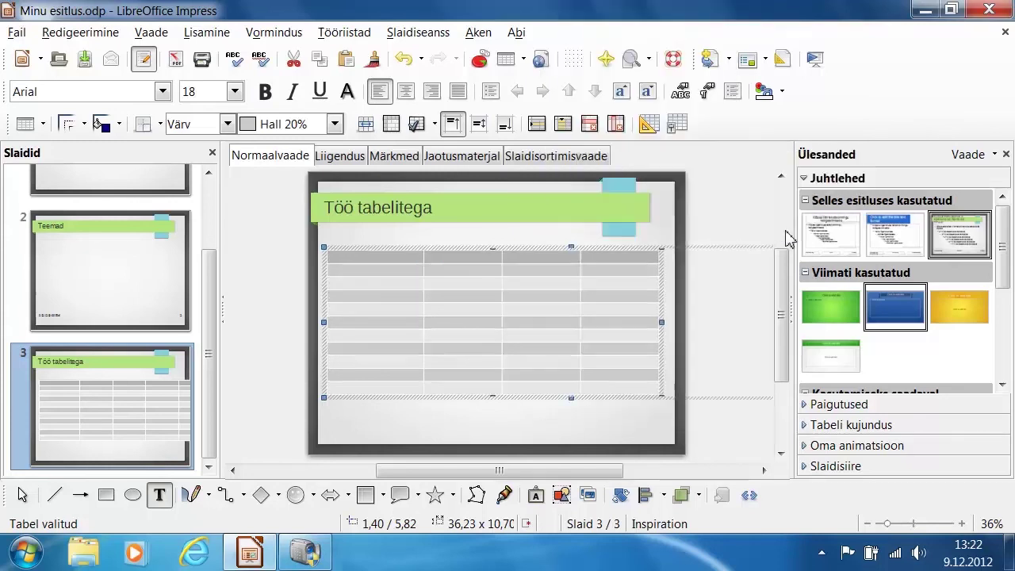